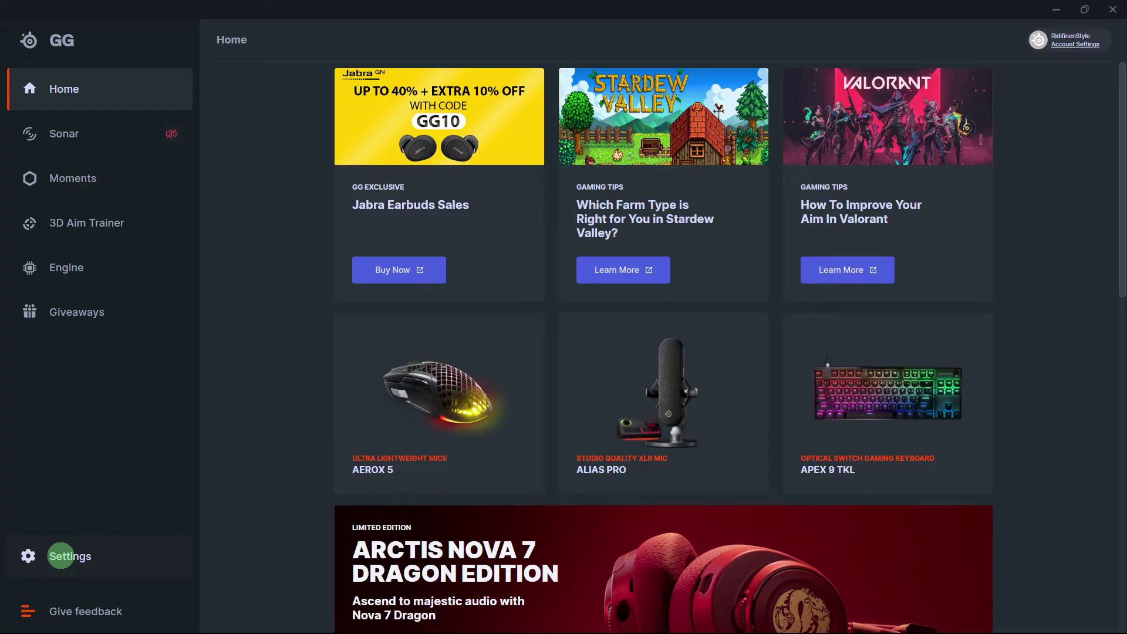
Step: Open SteelSeries GG's Settings from the left sidebar
left_click(60, 556)
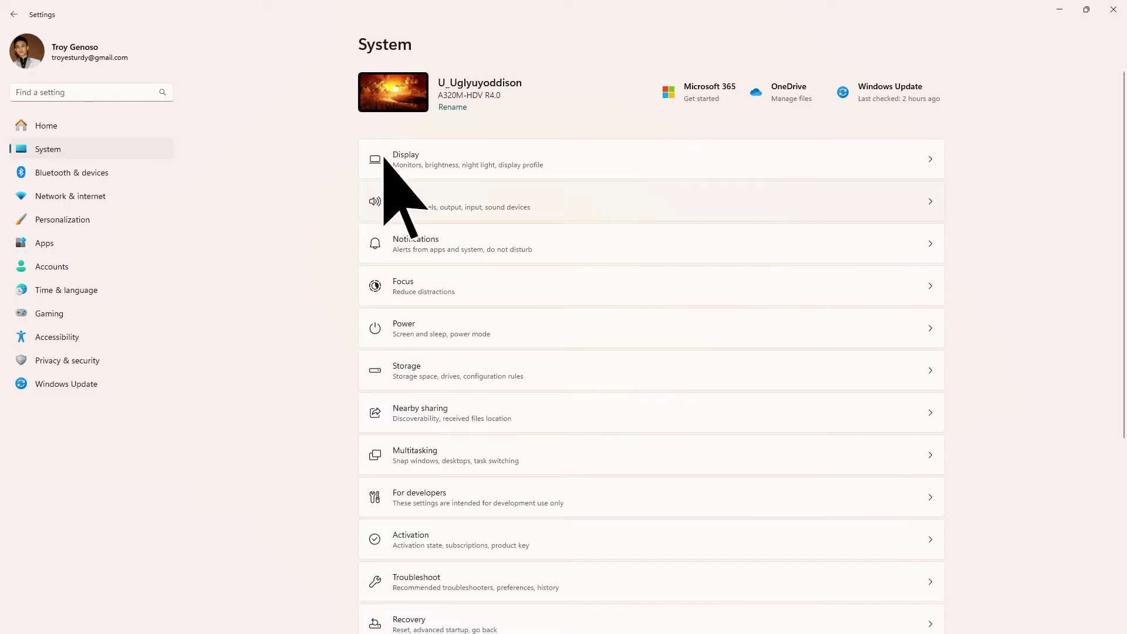
Step: Use SteelSeries Sonar - Gaming for Windows output and Sonar - Microphone for input
left_click(404, 202)
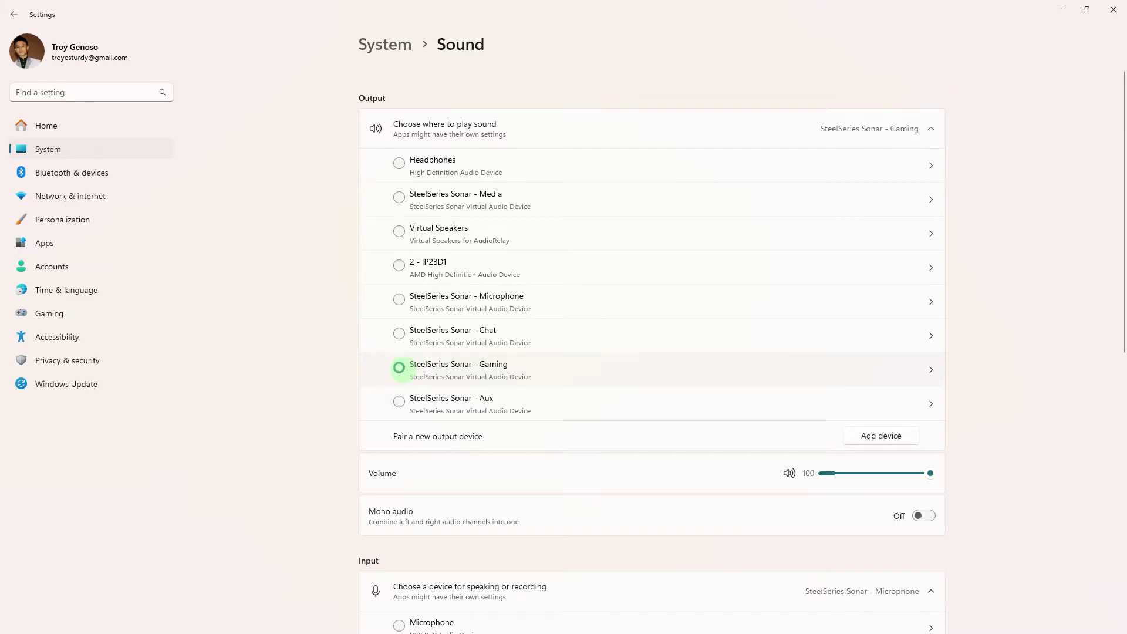
scroll(399, 368, "down", 4)
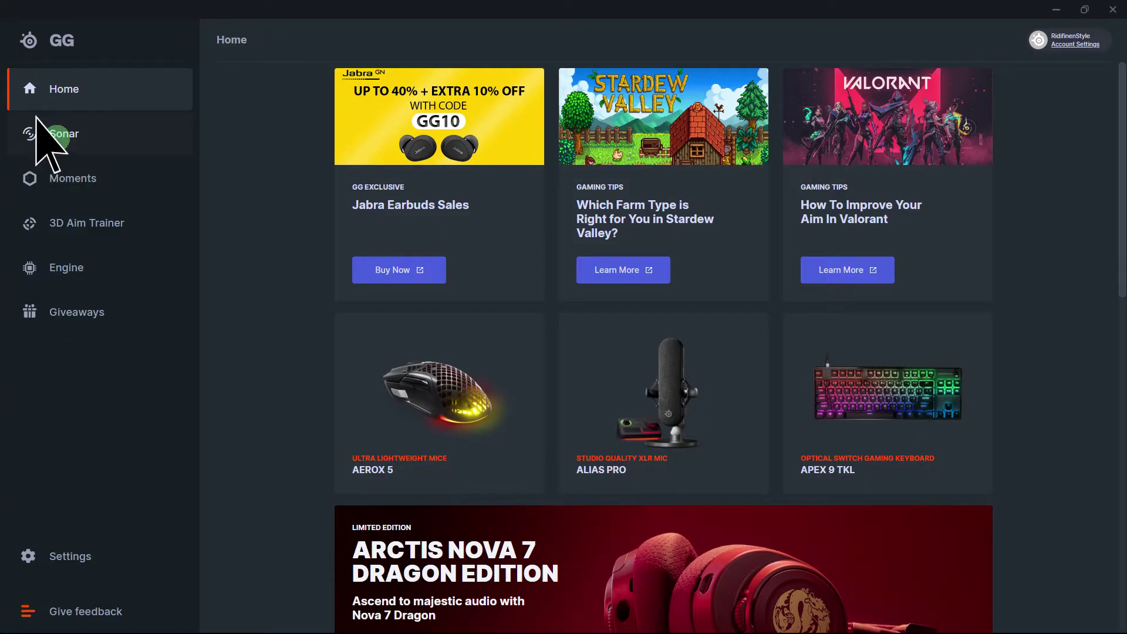
Step: Bring up the Sonar mixer from the GG sidebar
left_click(58, 136)
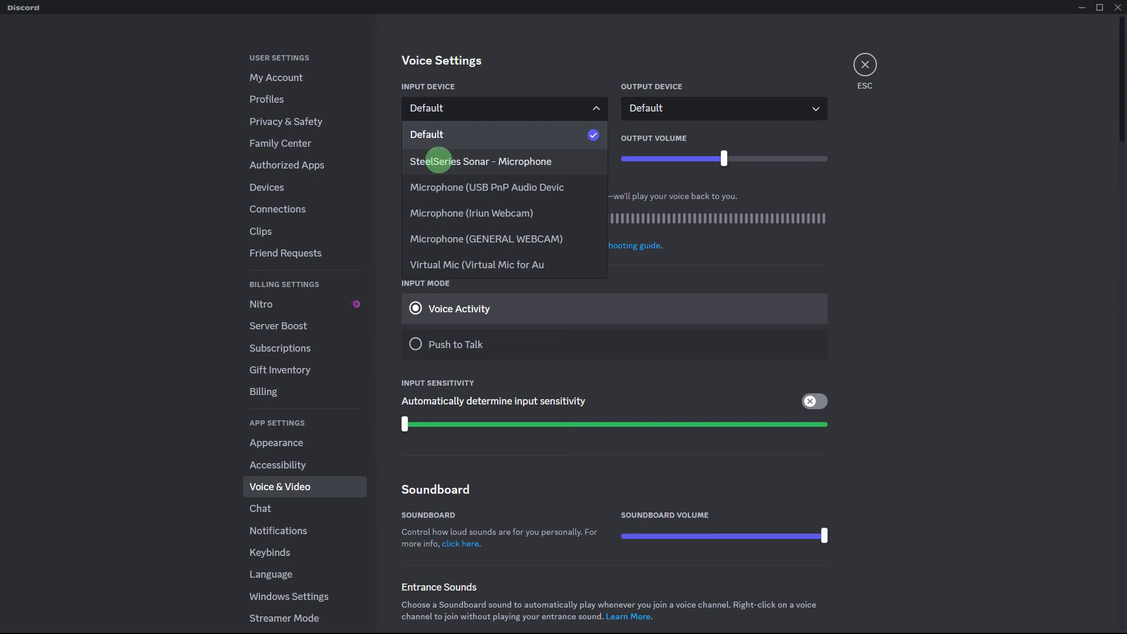
Step: Set Discord input to SteelSeries Sonar - Microphone and output to SteelSeries Sonar - Gaming
left_click(441, 162)
left_click(723, 108)
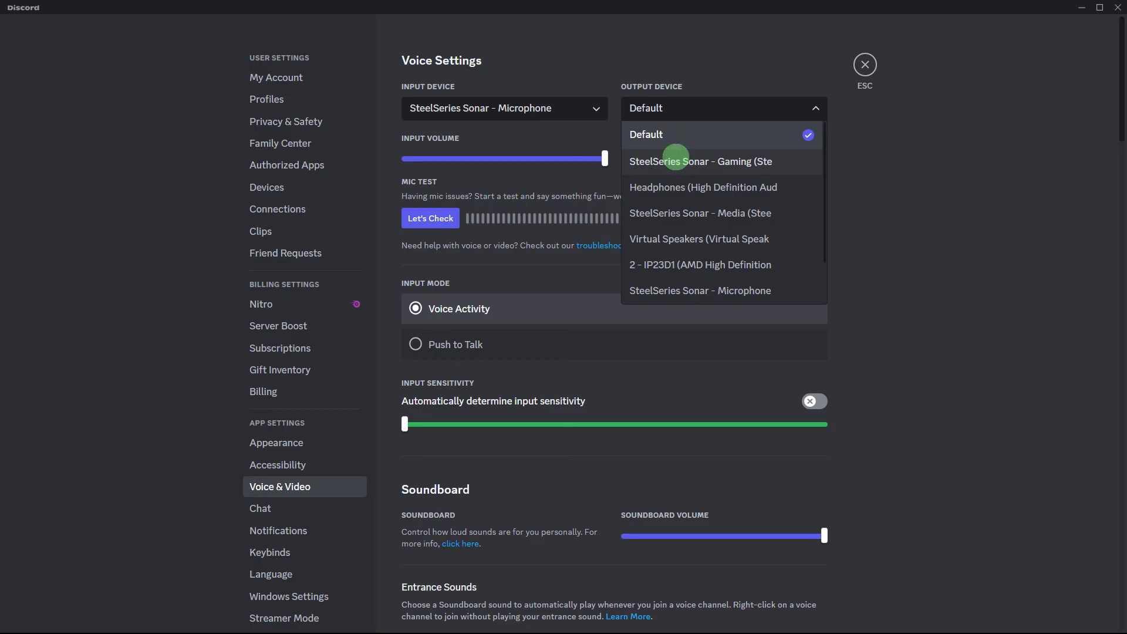
left_click(677, 162)
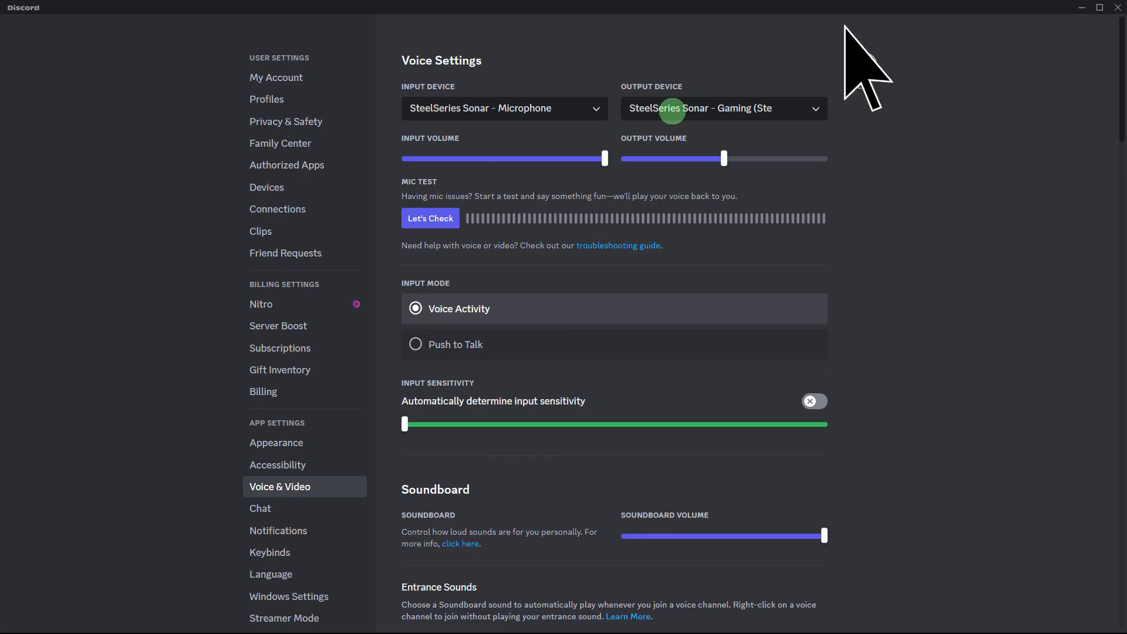
Step: Close Discord's voice settings and go to the Phantom server
left_click(865, 65)
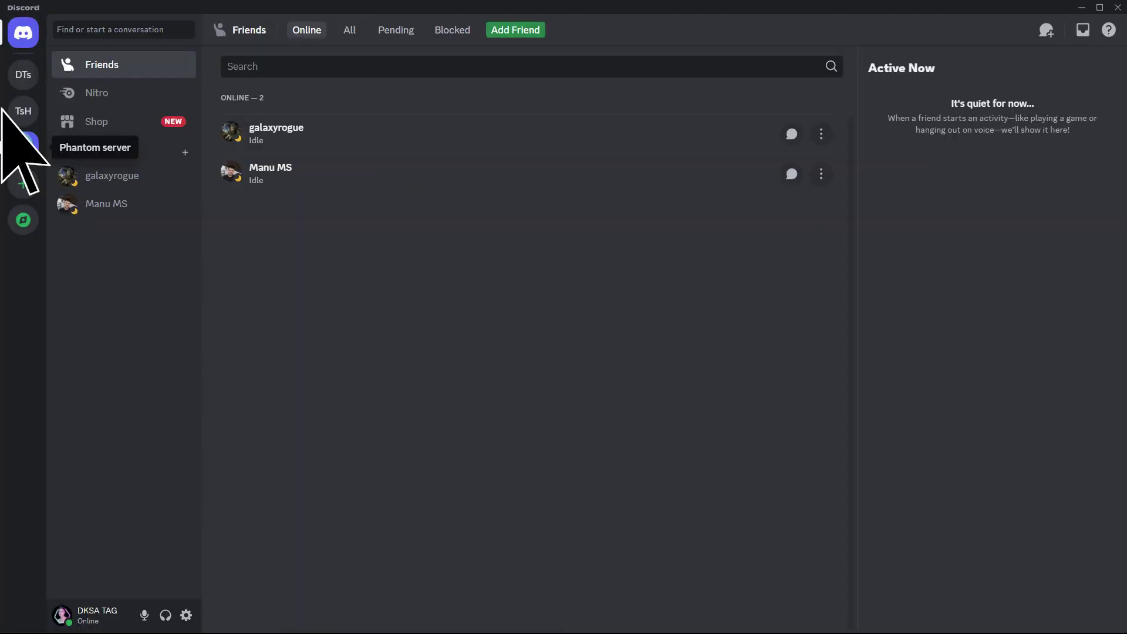
left_click(23, 146)
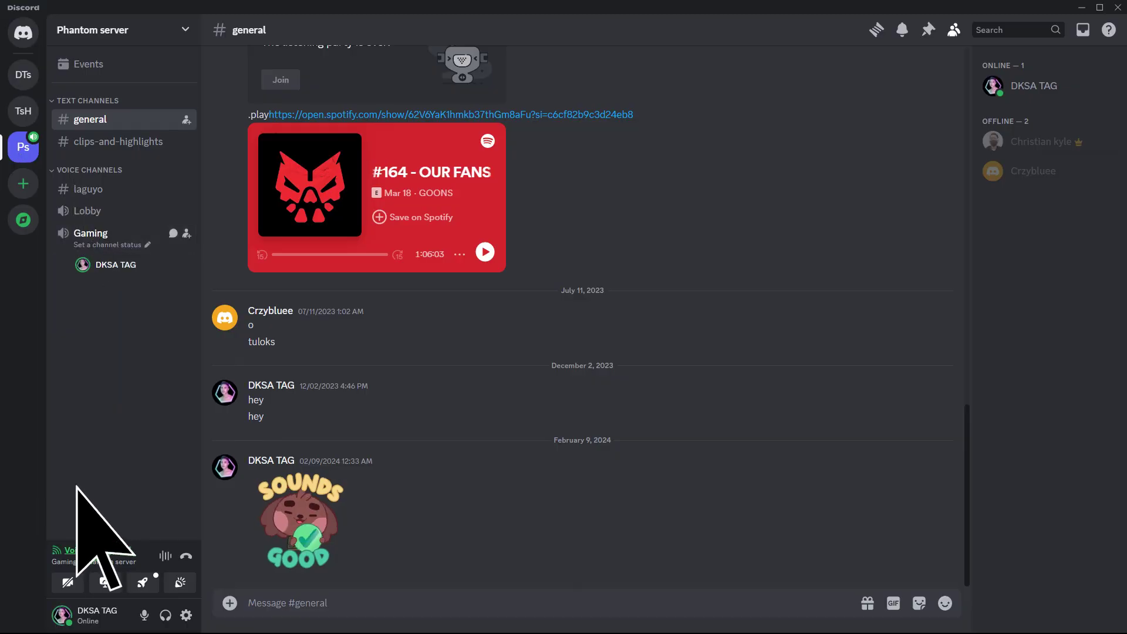